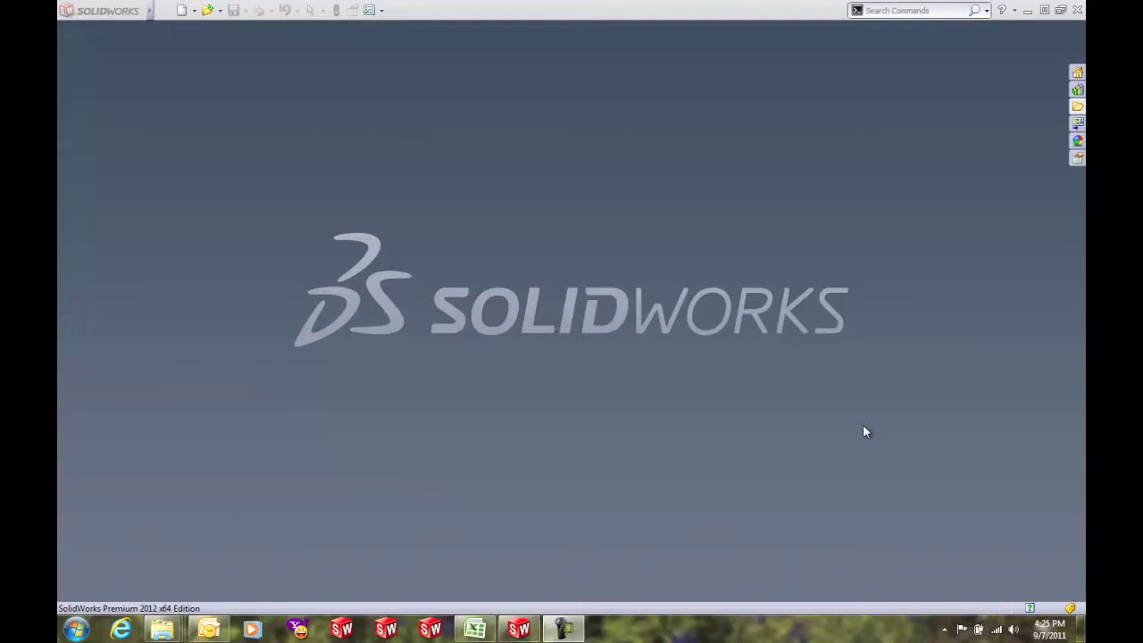
# Open Remote_Control_Master_Model_&.SLDPRT from the Built Parts Remote Control folder and display its list of configurations
pyautogui.click(1078, 106)
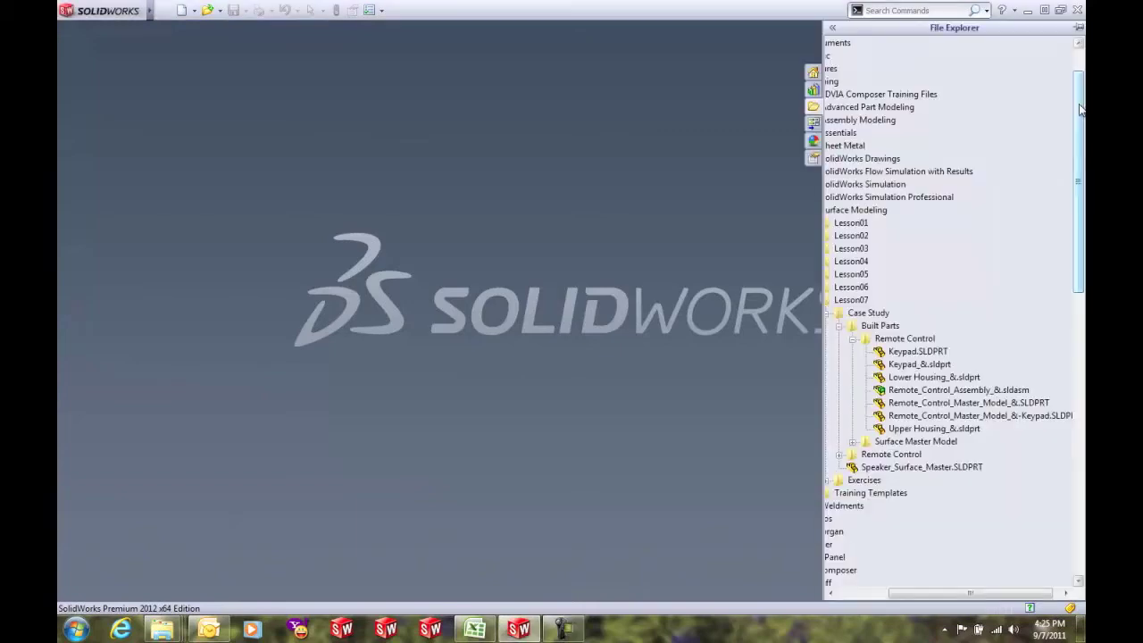
pyautogui.doubleClick(924, 403)
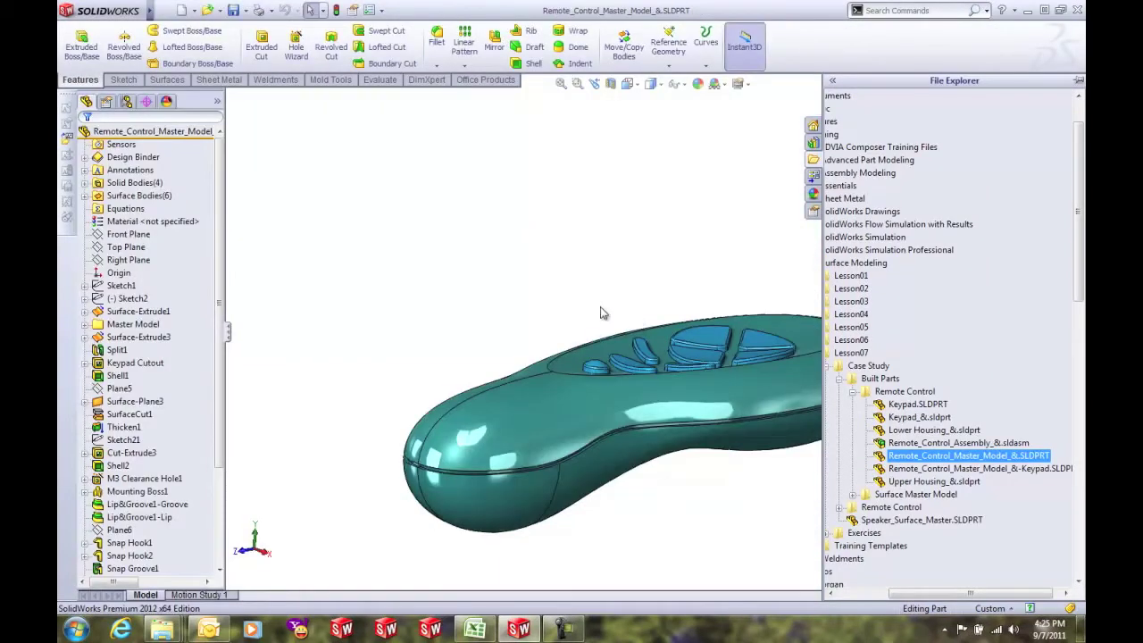
pyautogui.click(126, 102)
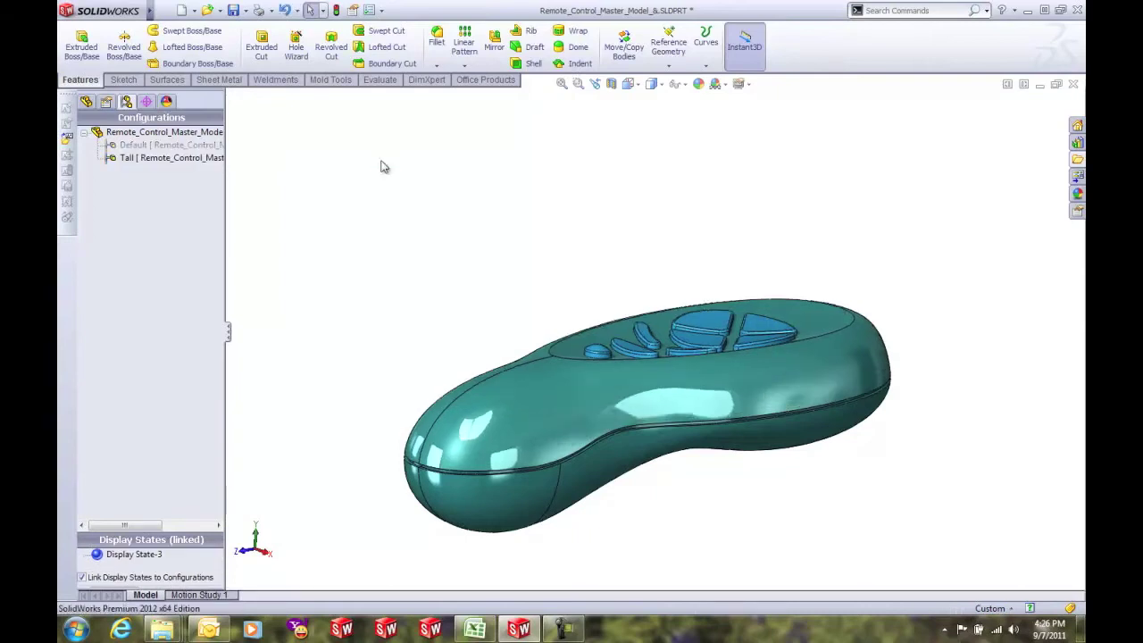
# Check the master model's total rebuild time in the Feature Statistics report, and close the report
pyautogui.moveTo(103, 10)
pyautogui.click(273, 10)
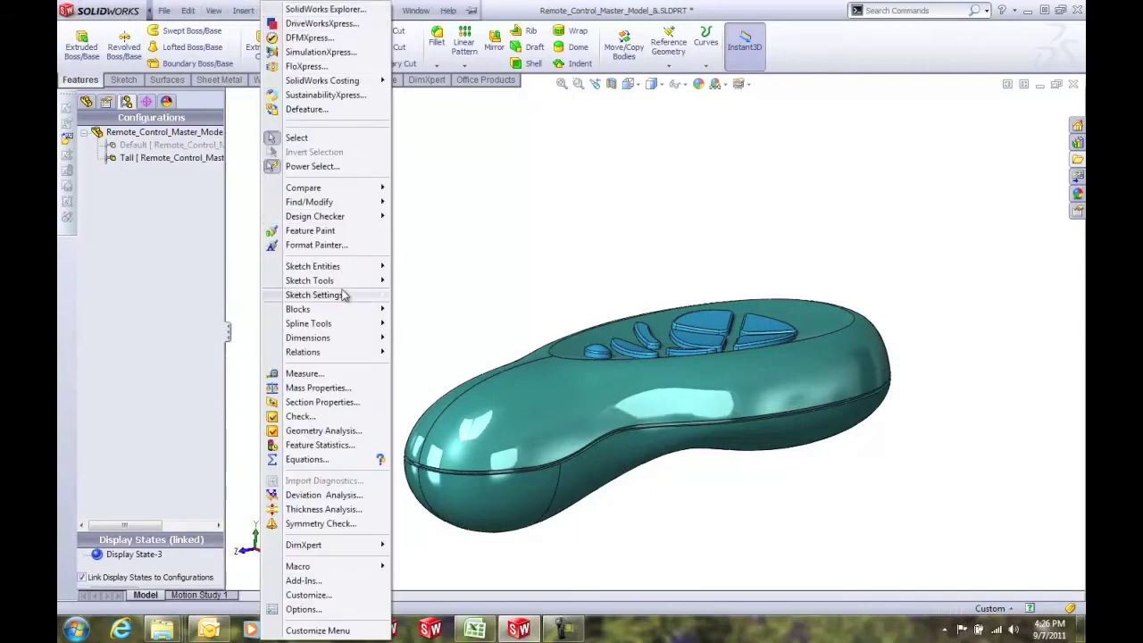
pyautogui.click(308, 445)
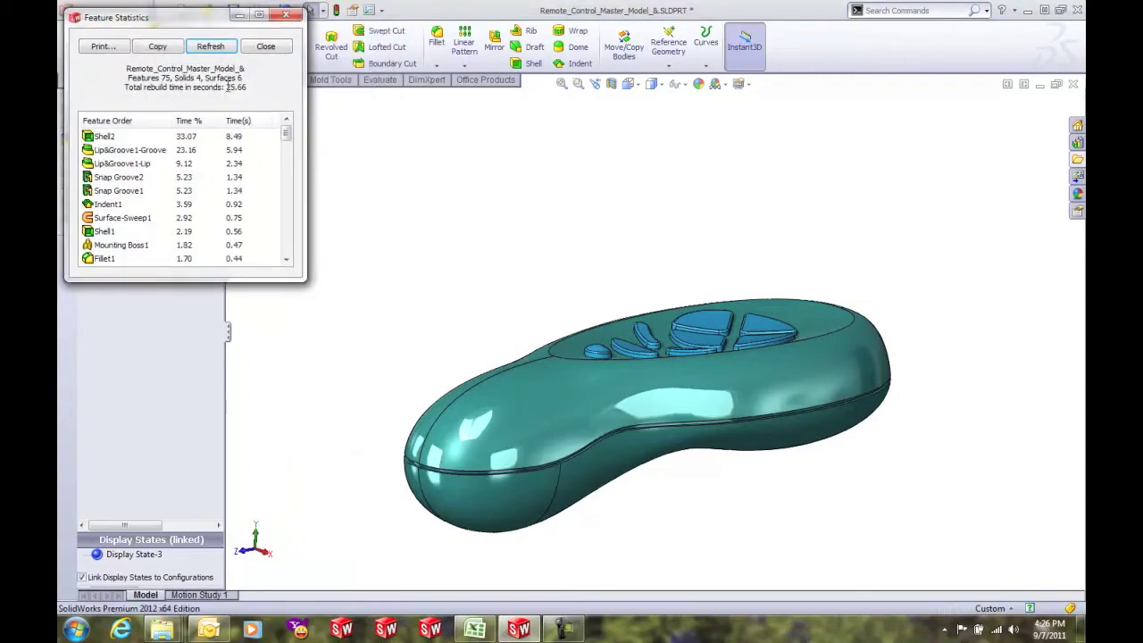
pyautogui.moveTo(227, 87); pyautogui.dragTo(252, 90)
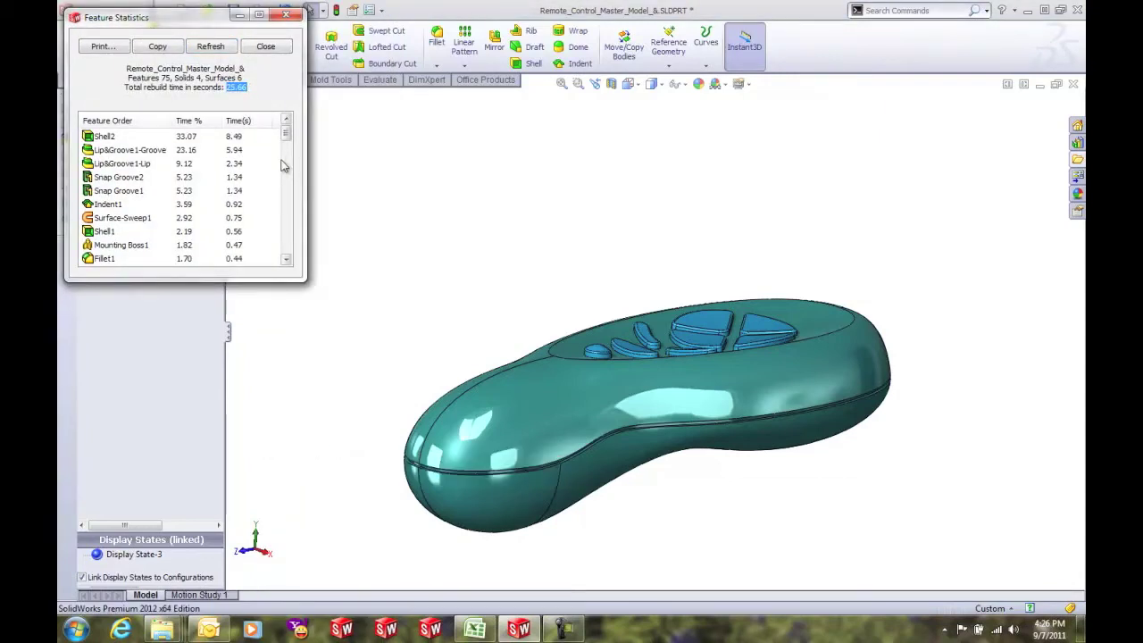
pyautogui.click(266, 46)
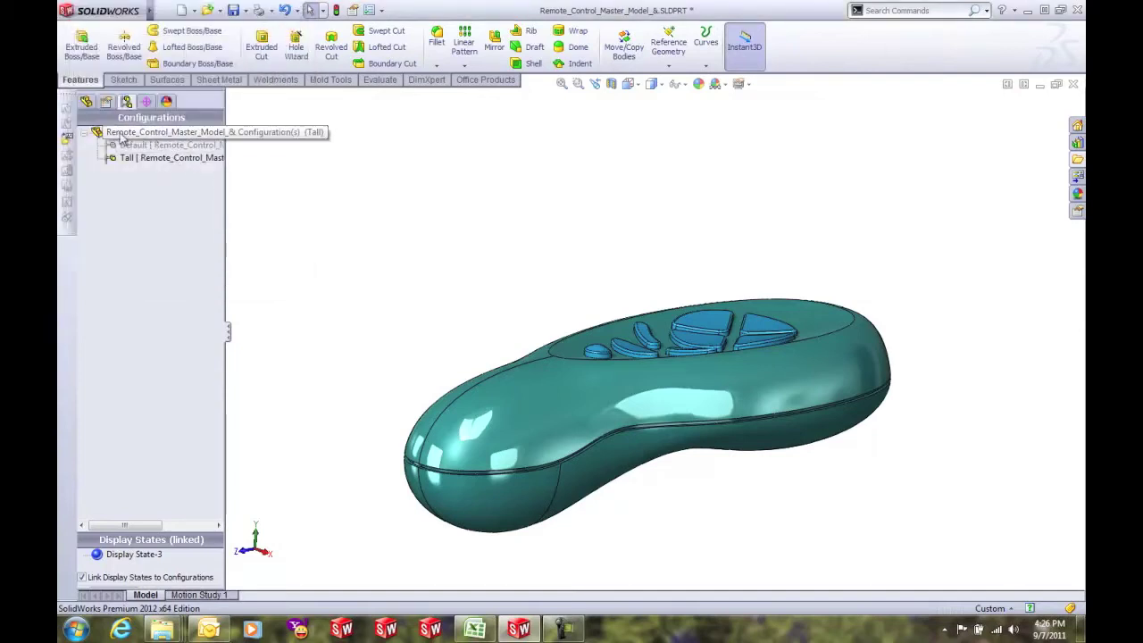
# Freeze the whole feature tree of the master model through Indent1 and rebuild all configurations
pyautogui.click(85, 101)
pyautogui.click(169, 132)
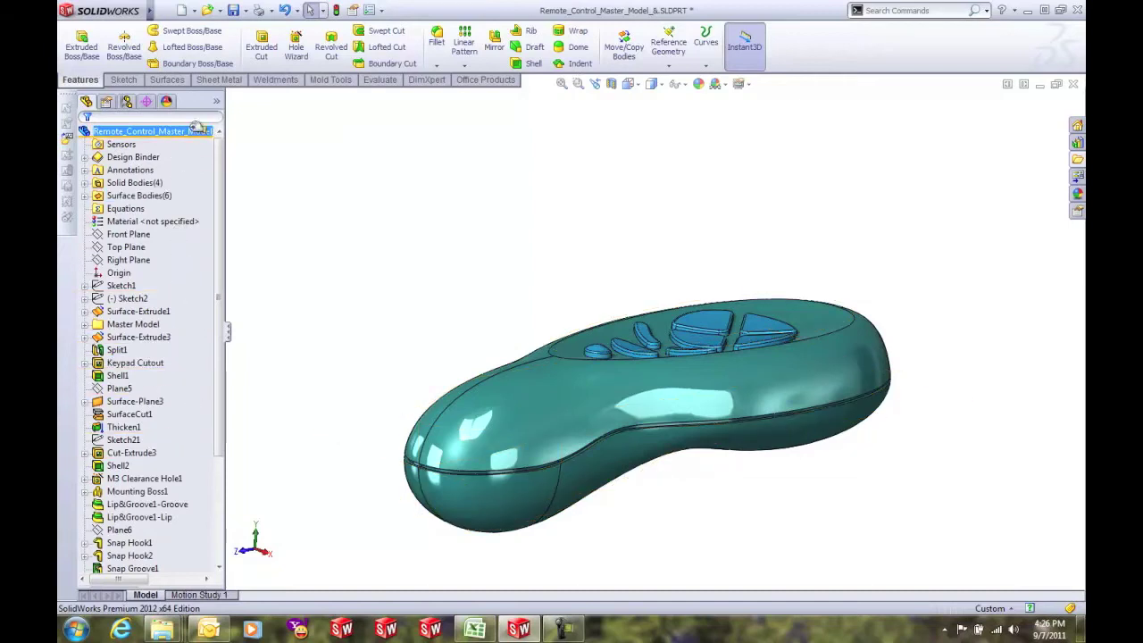
pyautogui.scroll(-4, 198, 402)
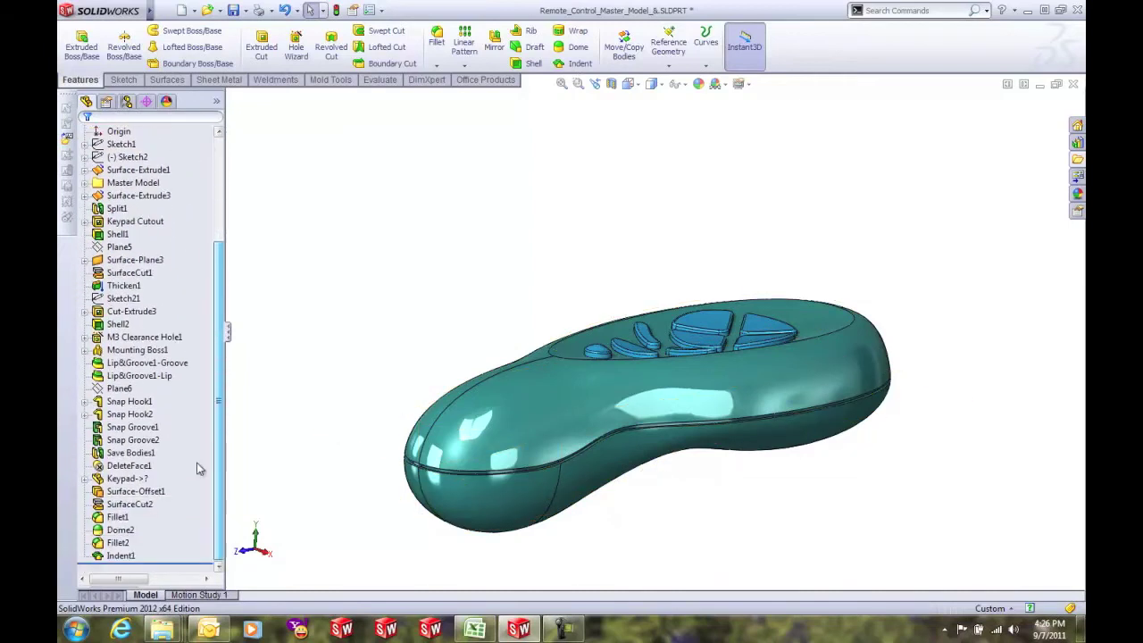
pyautogui.click(121, 555)
pyautogui.rightClick(121, 556)
pyautogui.click(168, 490)
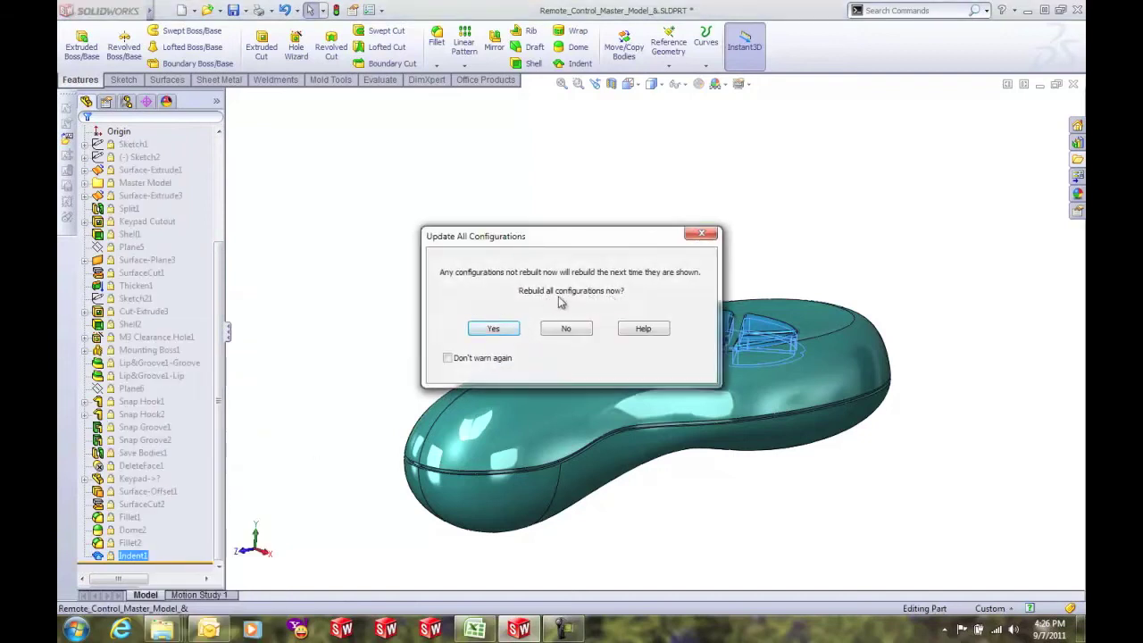
pyautogui.click(480, 330)
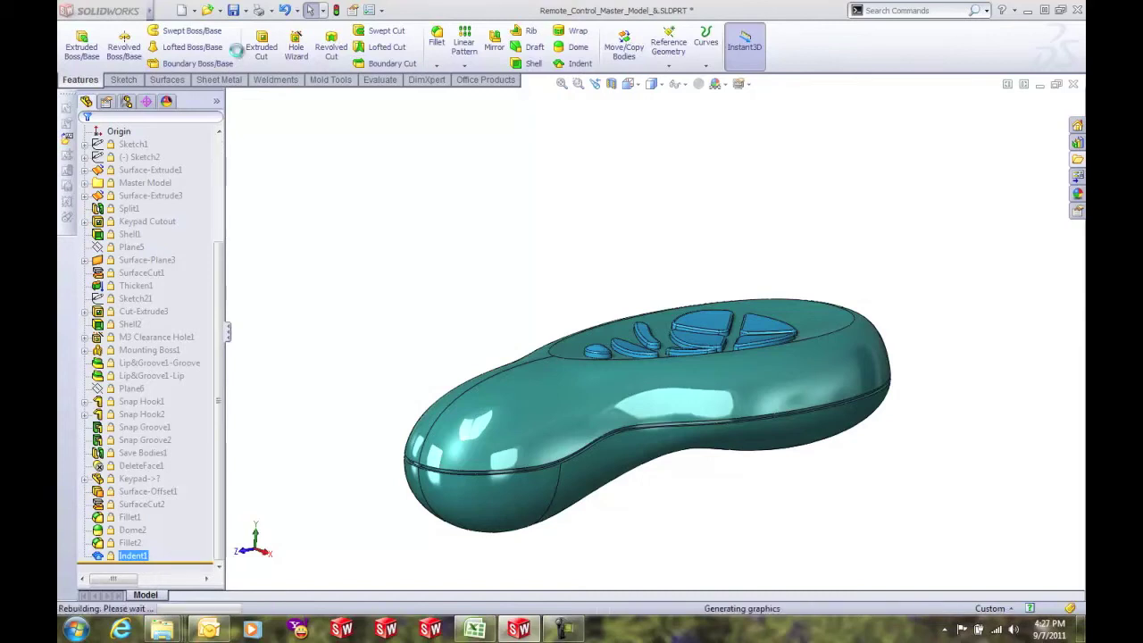
# Check the total rebuild time with frozen features in the Feature Statistics report, and close it
pyautogui.moveTo(127, 23)
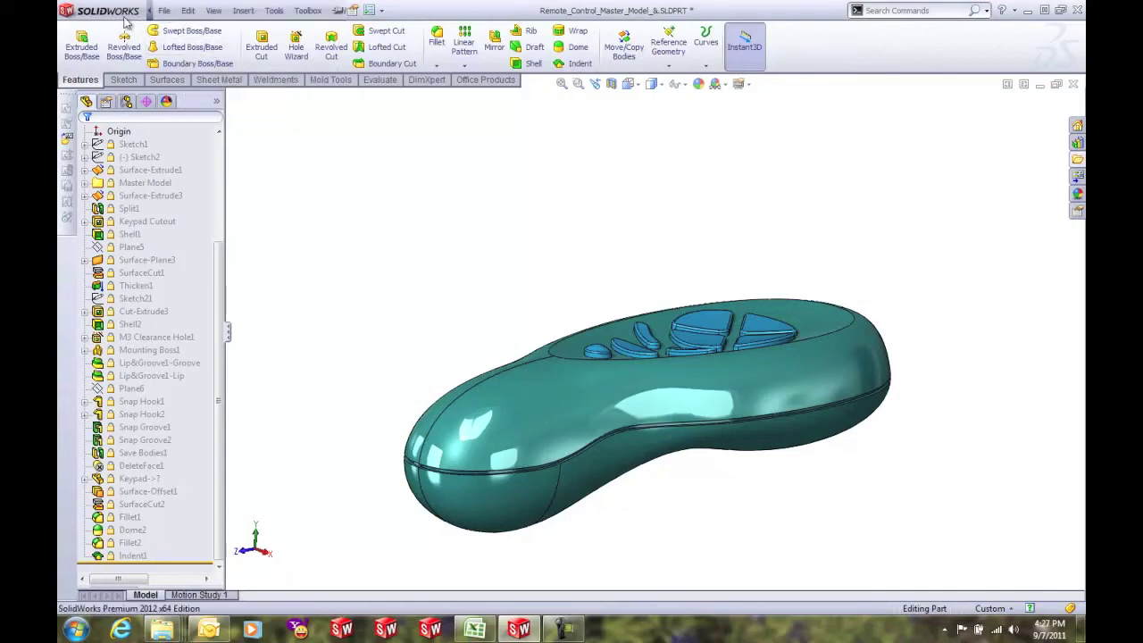
pyautogui.click(273, 10)
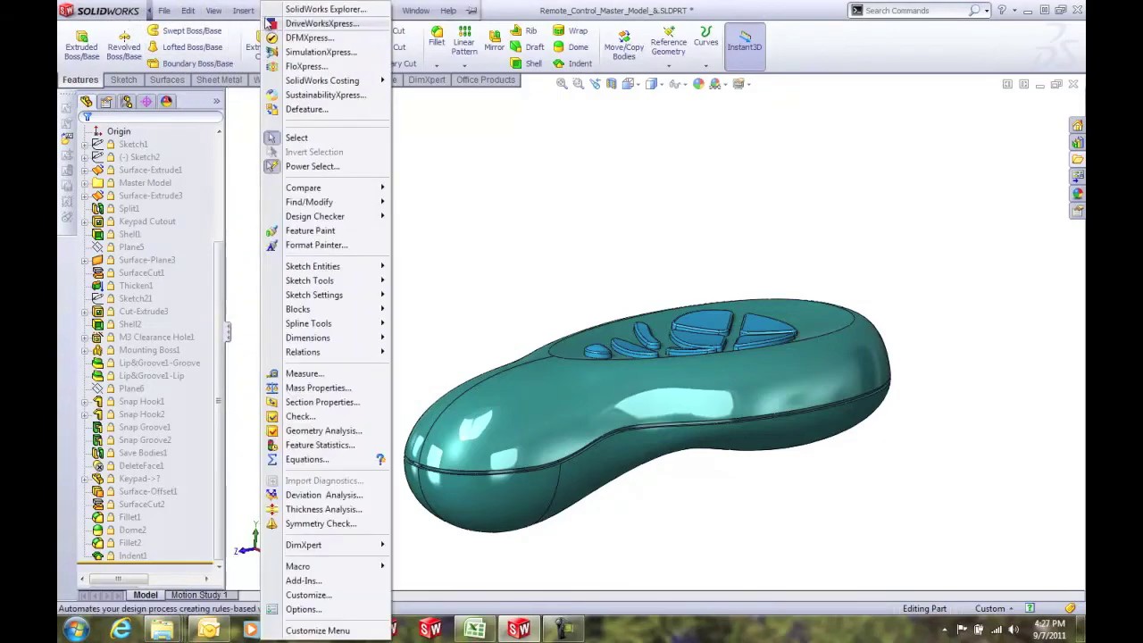
pyautogui.click(314, 445)
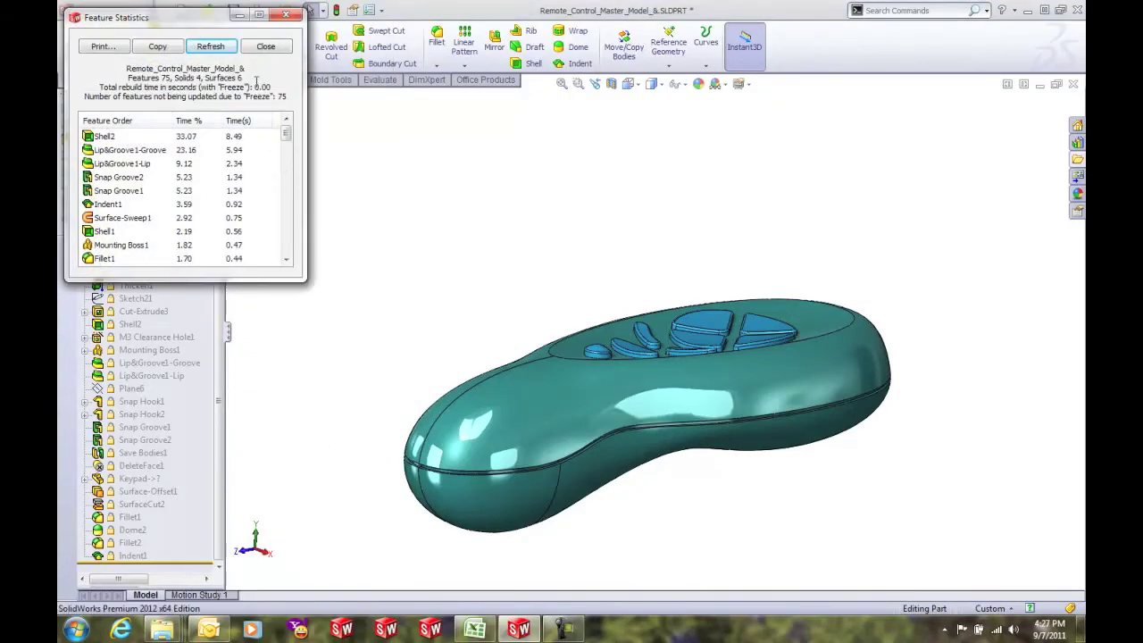
pyautogui.moveTo(253, 86); pyautogui.dragTo(273, 86)
pyautogui.click(272, 51)
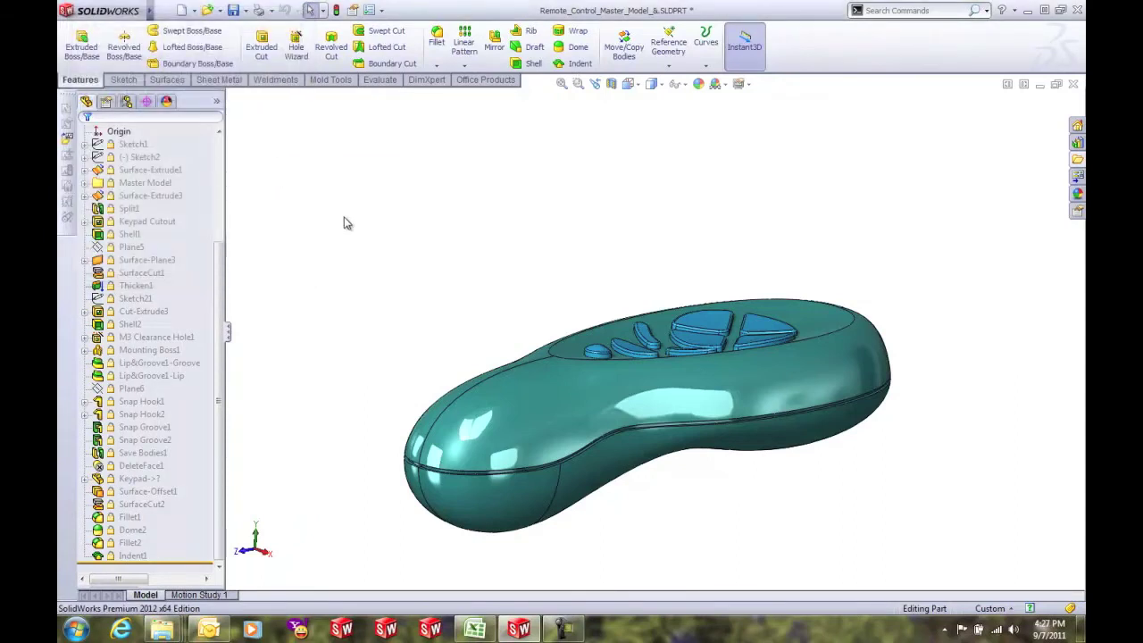
# Open Keypad.SLDPRT, show the dimensions of the button extrusion Boss-Extrude2, and move the 4X radius label clear of the 8X radius label
pyautogui.click(1077, 160)
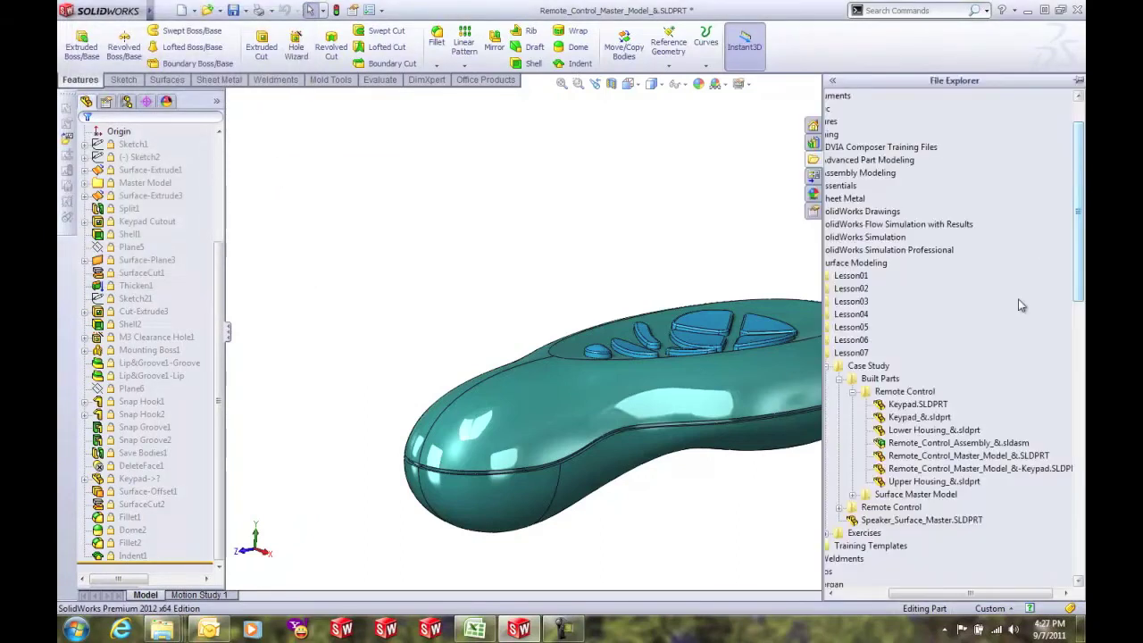
pyautogui.doubleClick(916, 404)
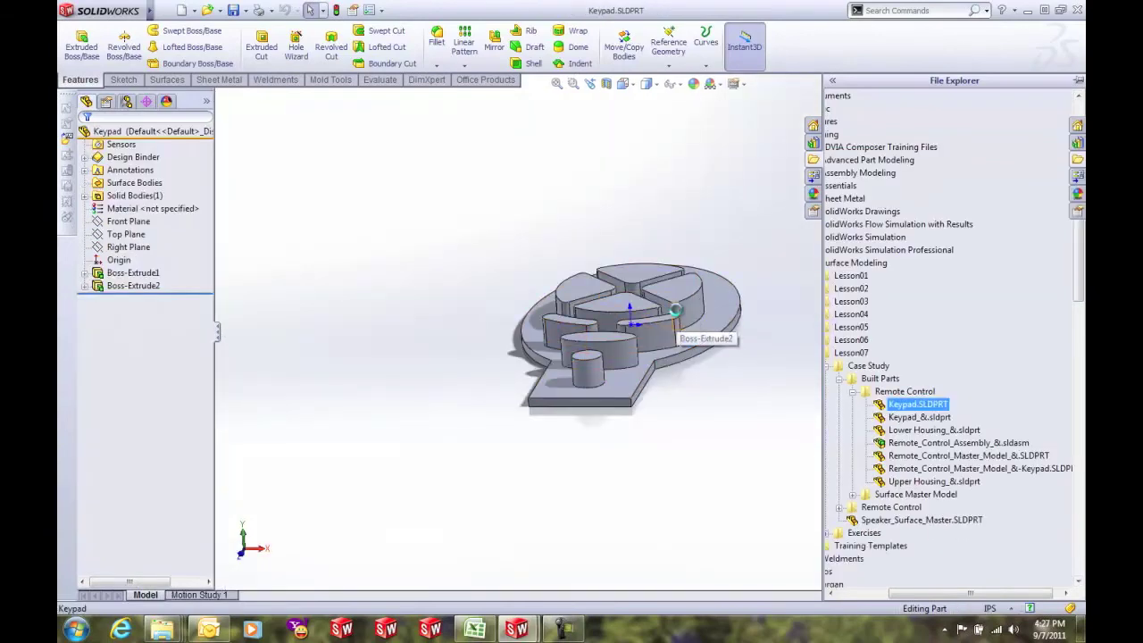
pyautogui.doubleClick(679, 337)
pyautogui.moveTo(679, 338)
pyautogui.mouseDown(button='middle')
pyautogui.moveTo(740, 423)
pyautogui.moveTo(763, 344)
pyautogui.mouseUp(button='middle')
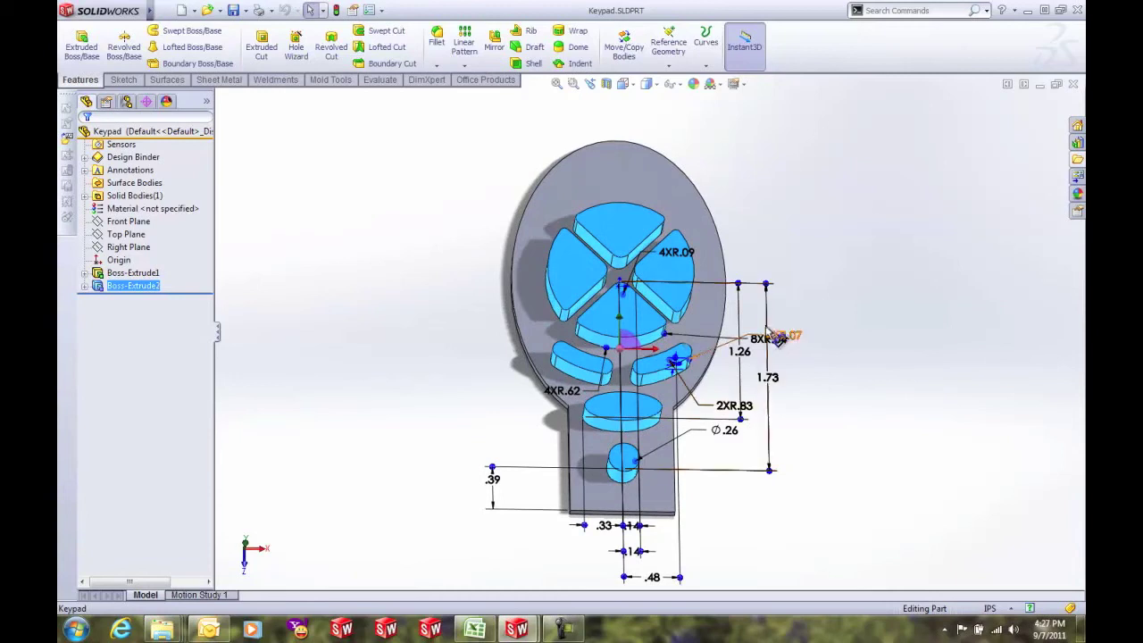
pyautogui.moveTo(781, 345); pyautogui.dragTo(801, 391)
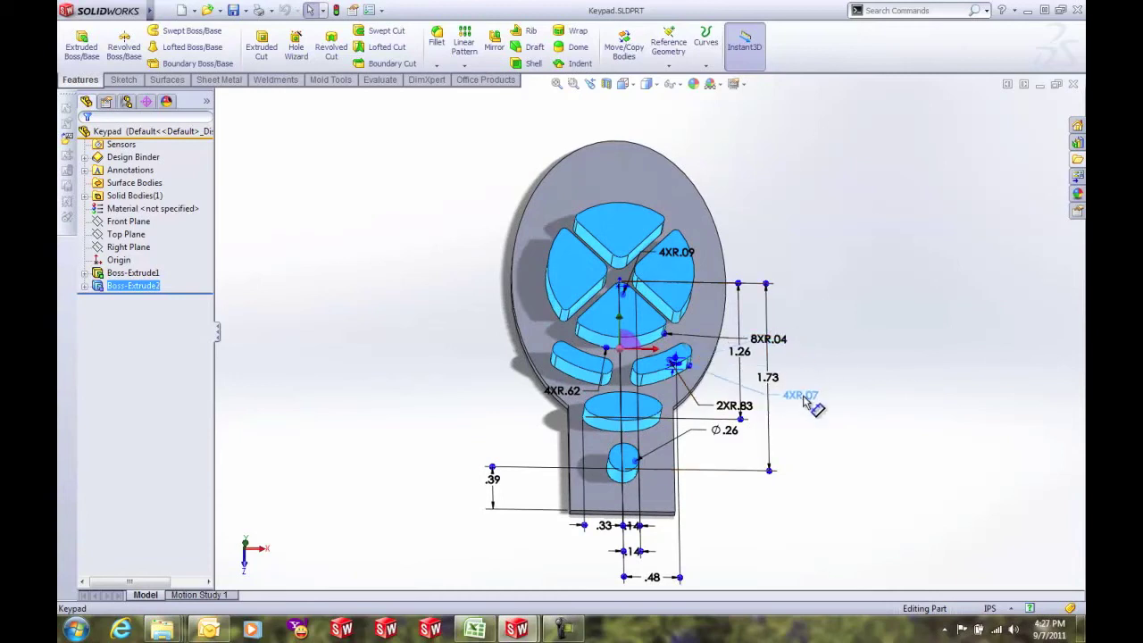
# Set the 8X corner radius of the keypad's wedge-shaped buttons to 0.08 in and rebuild the part
pyautogui.doubleClick(786, 338)
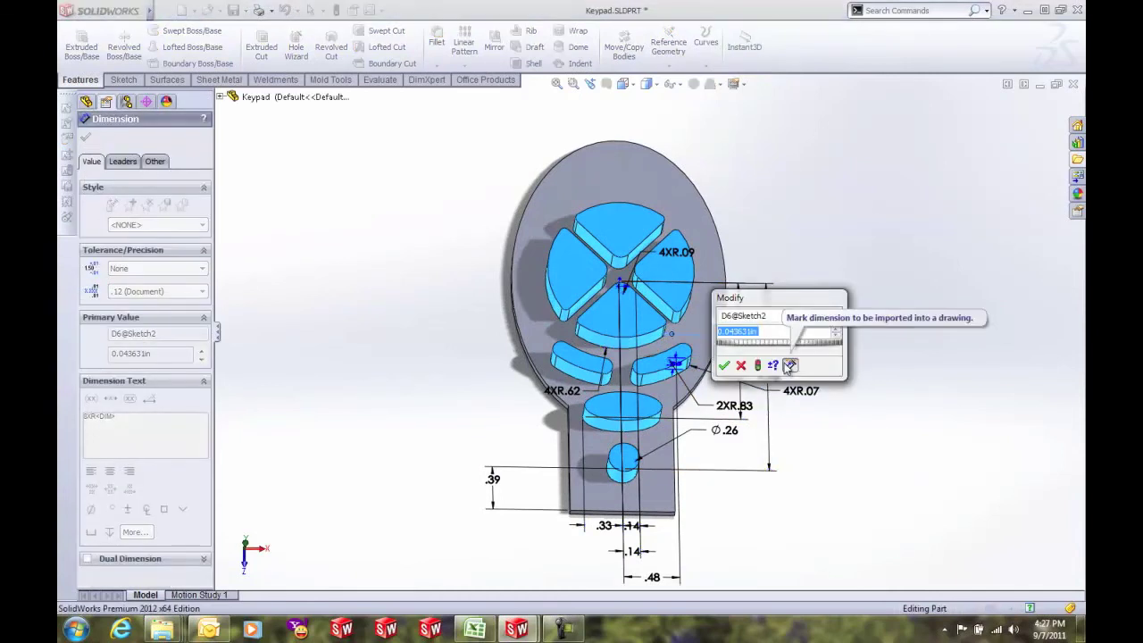
pyautogui.write('.08')
pyautogui.press('Return')
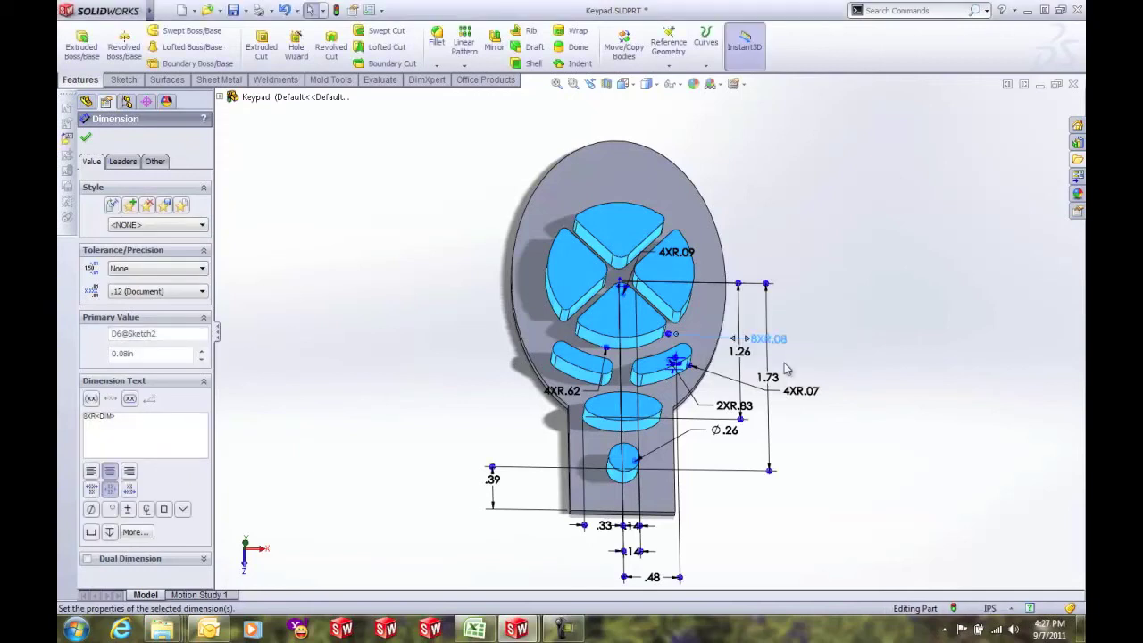
pyautogui.click(784, 362)
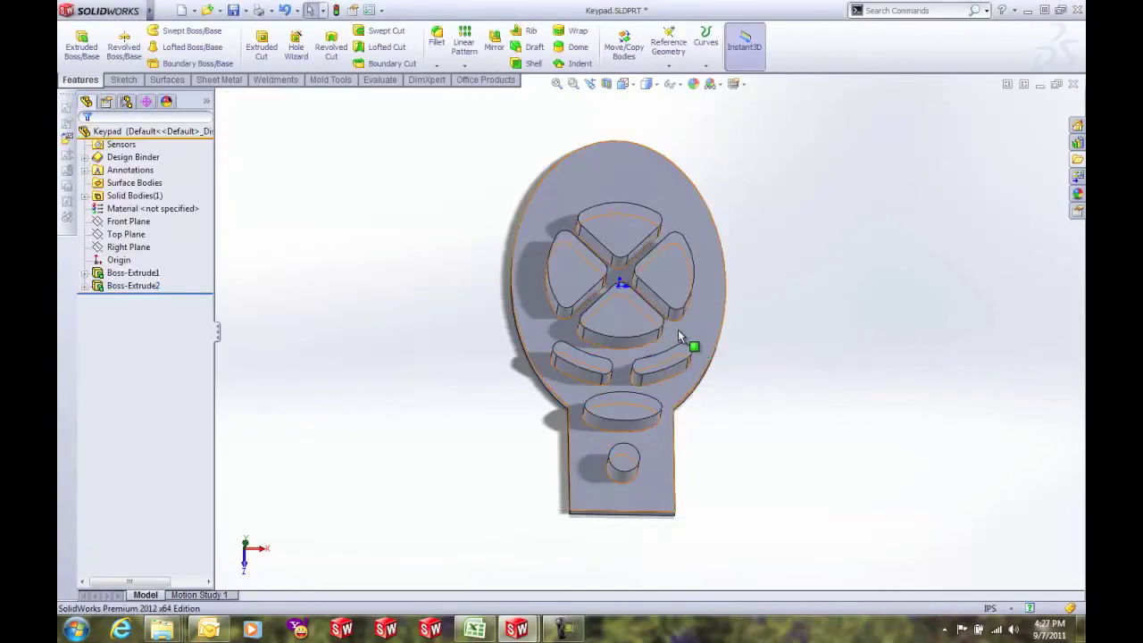
# Return to the remote control master model and update its frozen features, rebuilding all configurations
pyautogui.hotkey('ctrl', 'Tab')
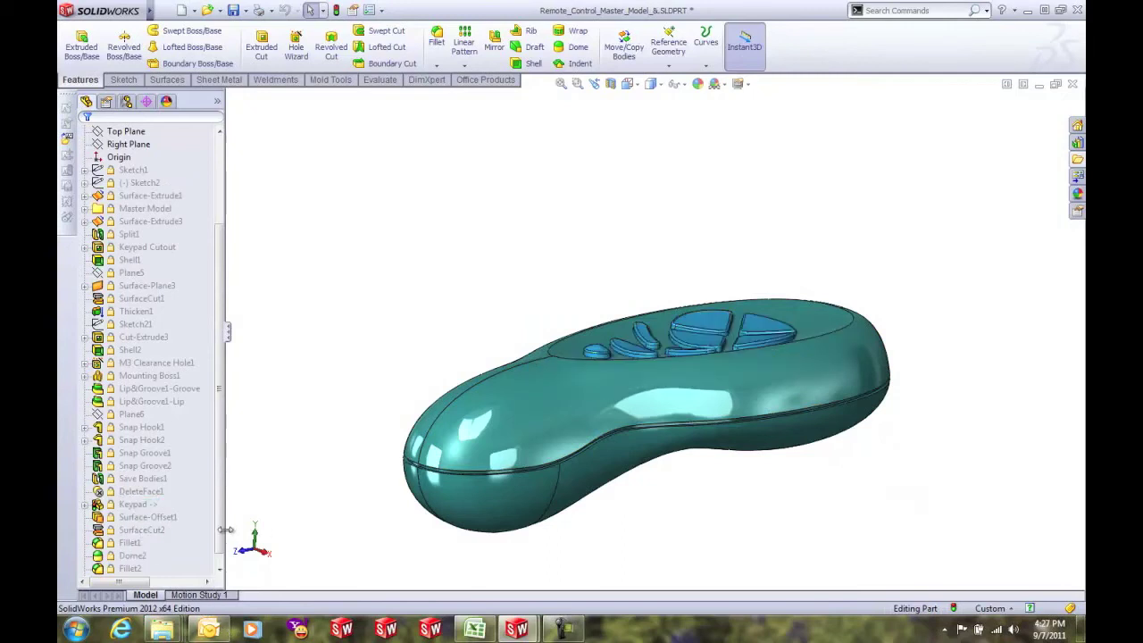
pyautogui.scroll(-1, 224, 534)
pyautogui.rightClick(200, 575)
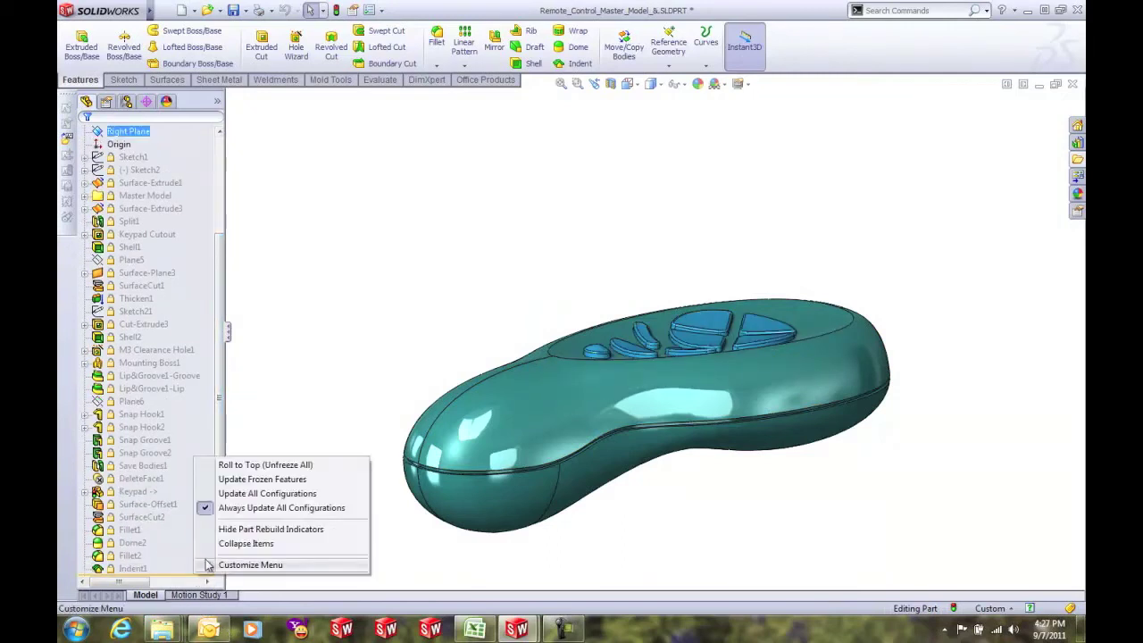
pyautogui.click(245, 480)
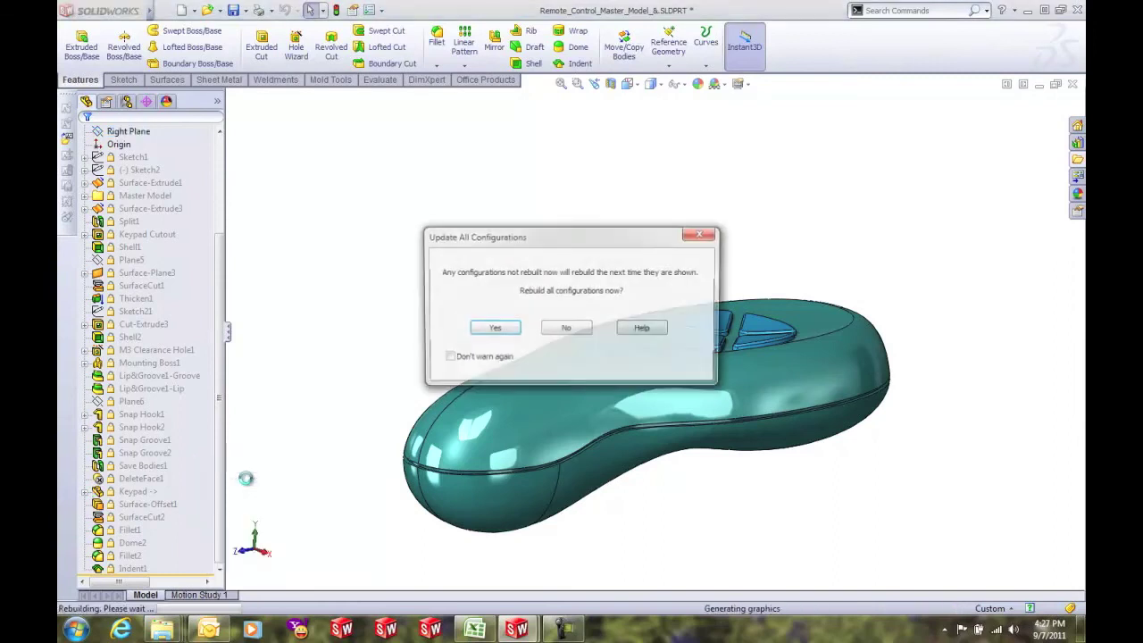
pyautogui.click(491, 329)
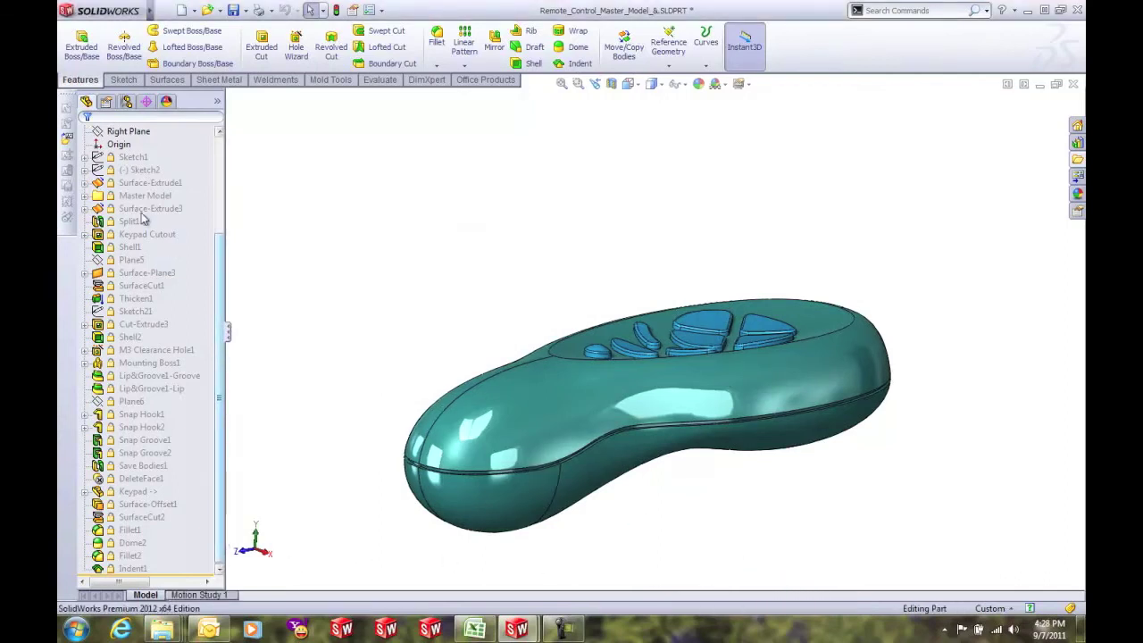
# Activate the master model's Default configuration and switch back to Tall to compare how they load
pyautogui.click(126, 101)
pyautogui.doubleClick(132, 145)
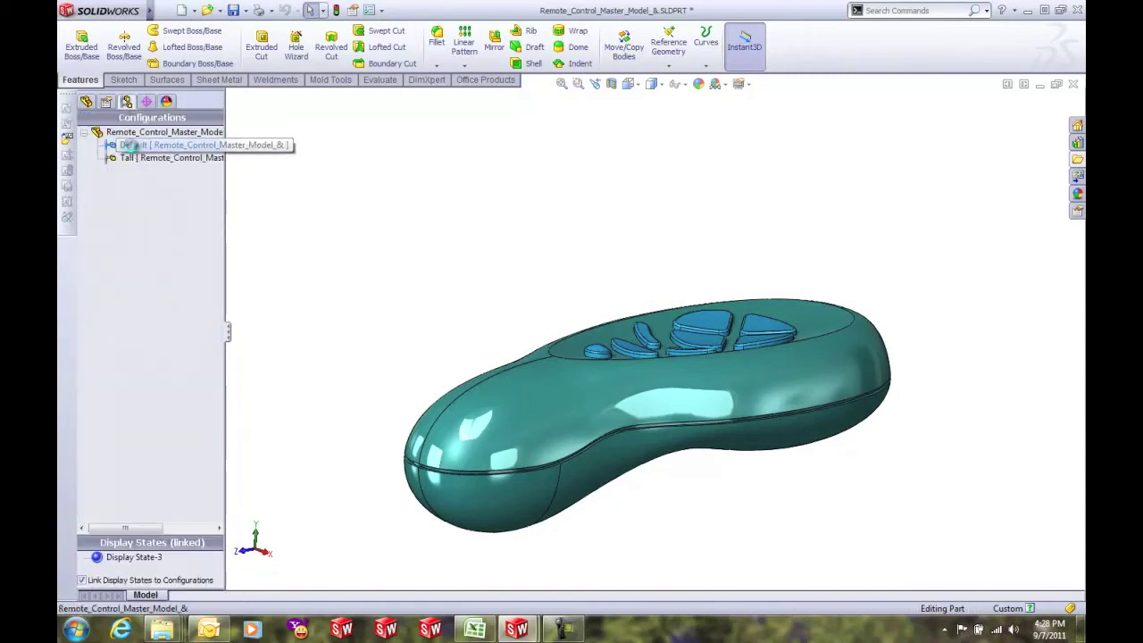
pyautogui.doubleClick(131, 158)
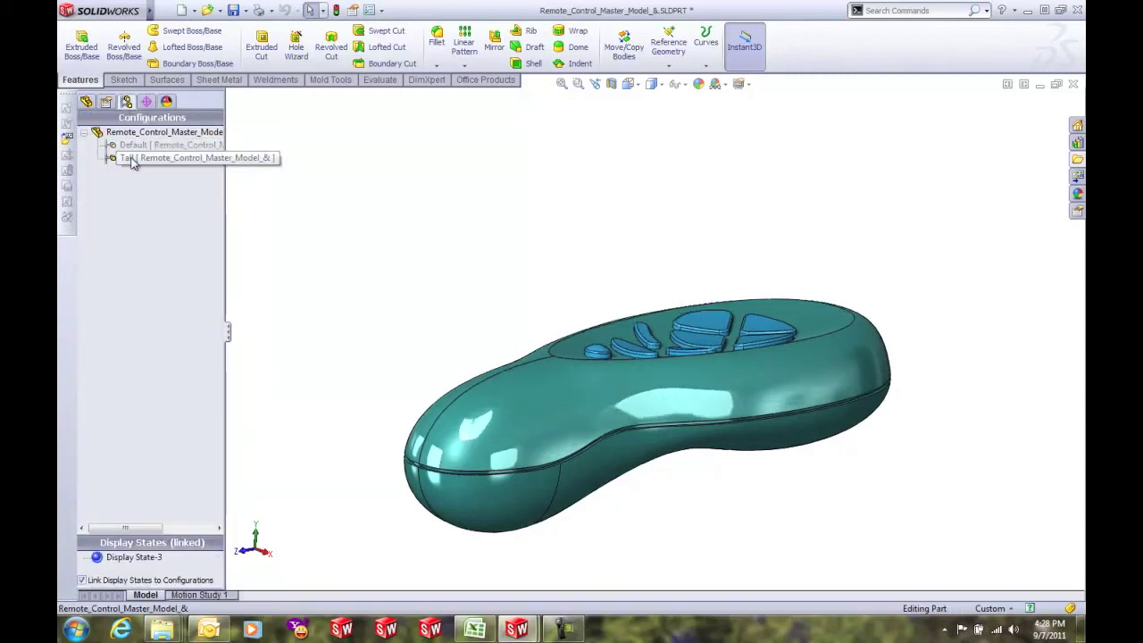